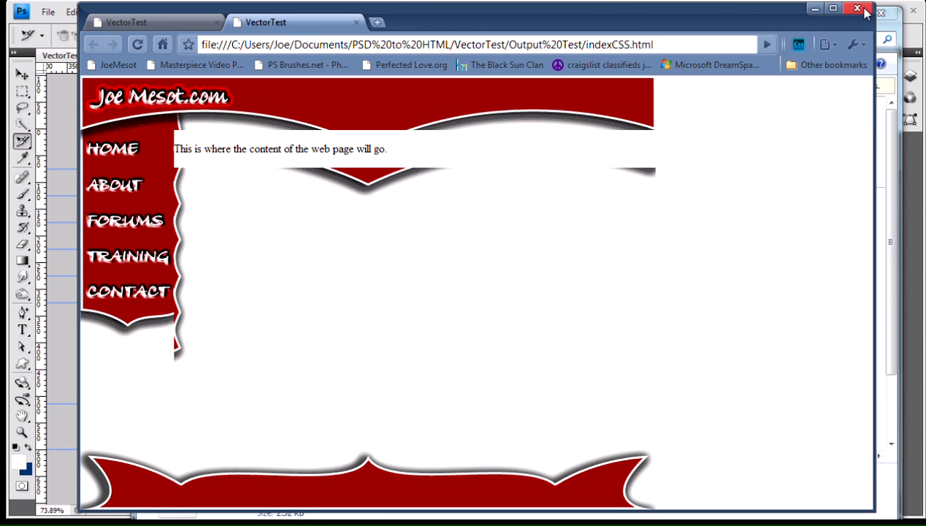
Close the Chrome page preview and Notepad++, then minimize Explorer to reveal VectorTest.psd.
left_click(865, 12)
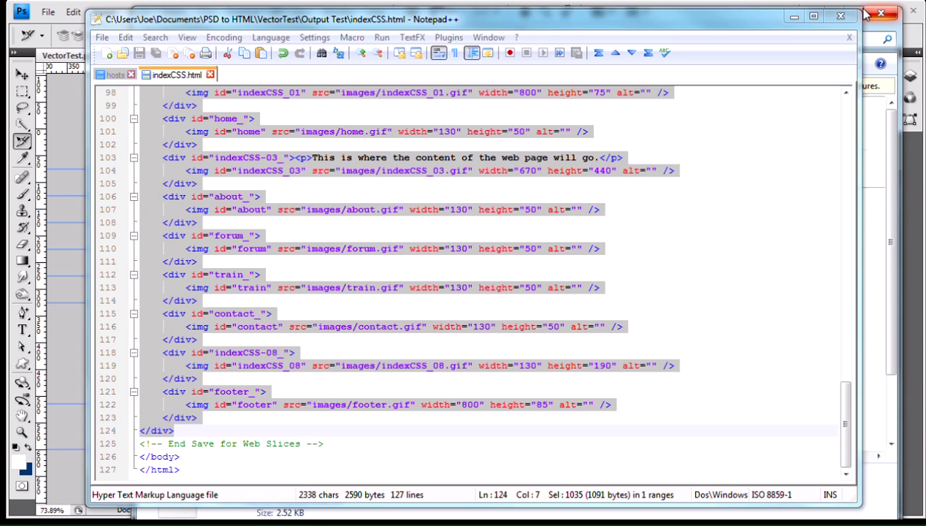
left_click(667, 263)
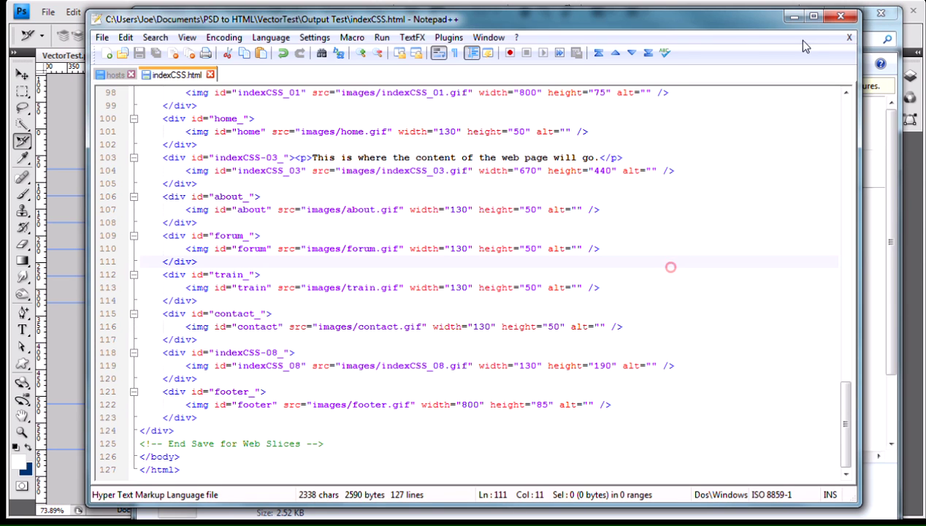
left_click(841, 16)
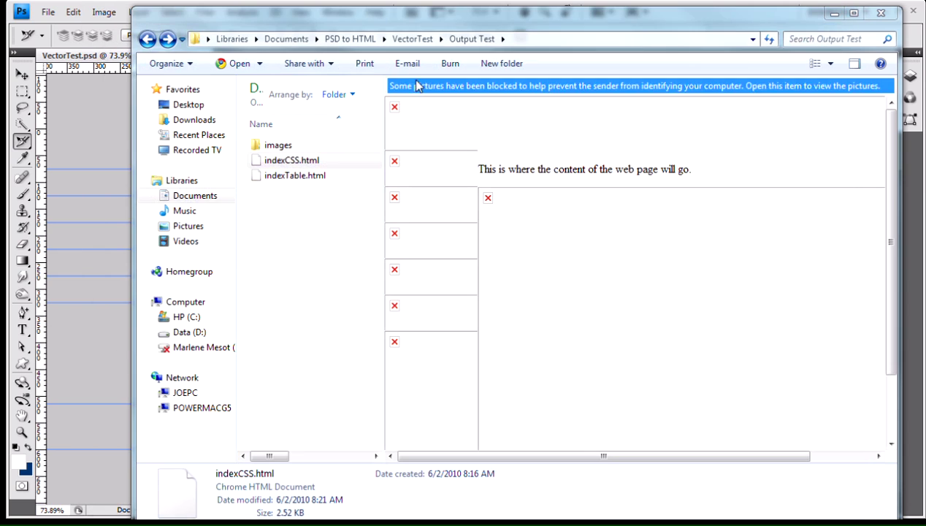
left_click(834, 13)
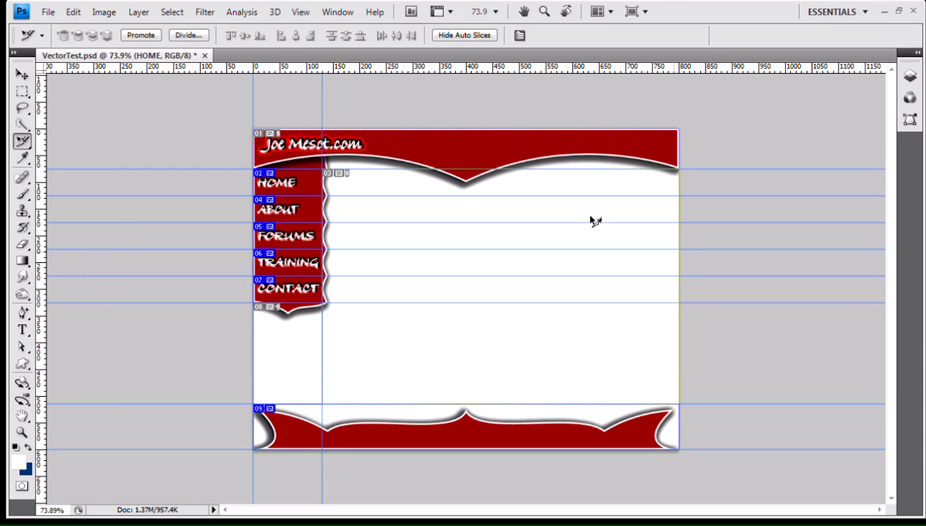
Select the Move tool and toggle the guides off and back on with Ctrl+;.
left_click(22, 74)
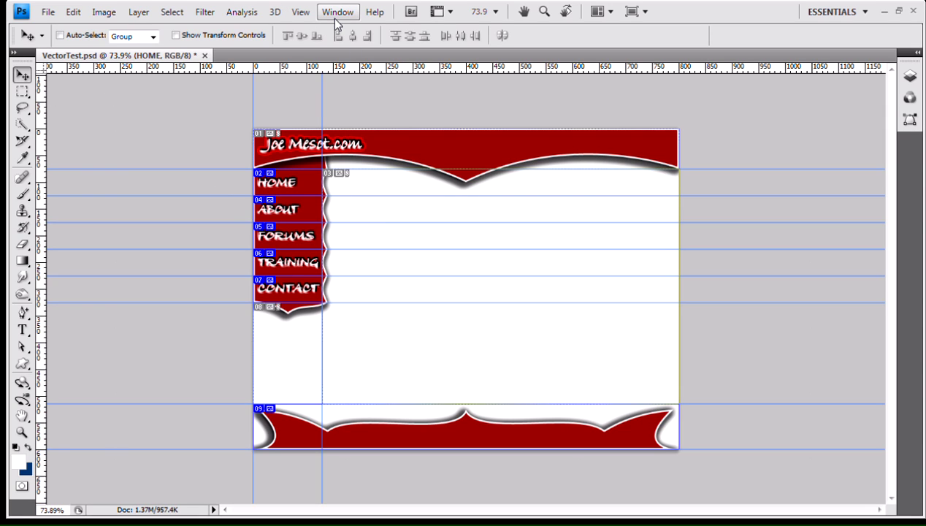
key("ctrl+semicolon")
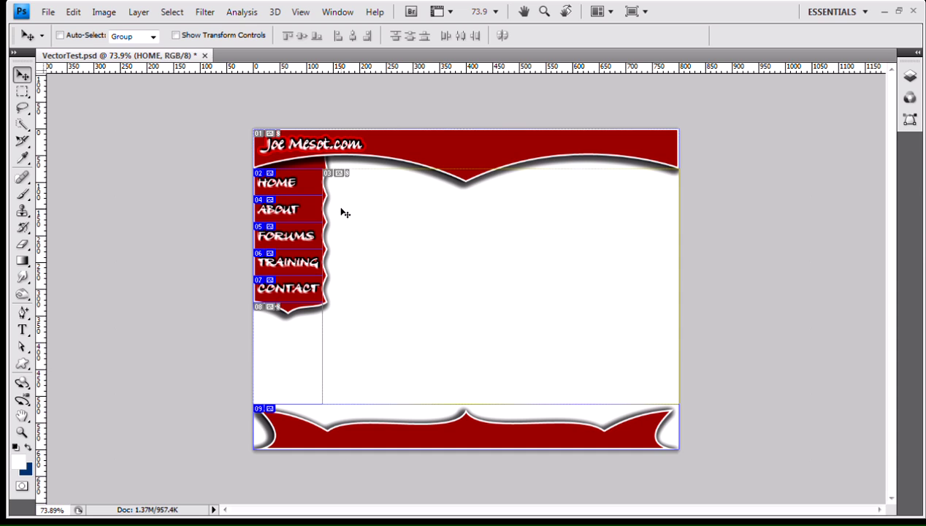
key("ctrl+semicolon")
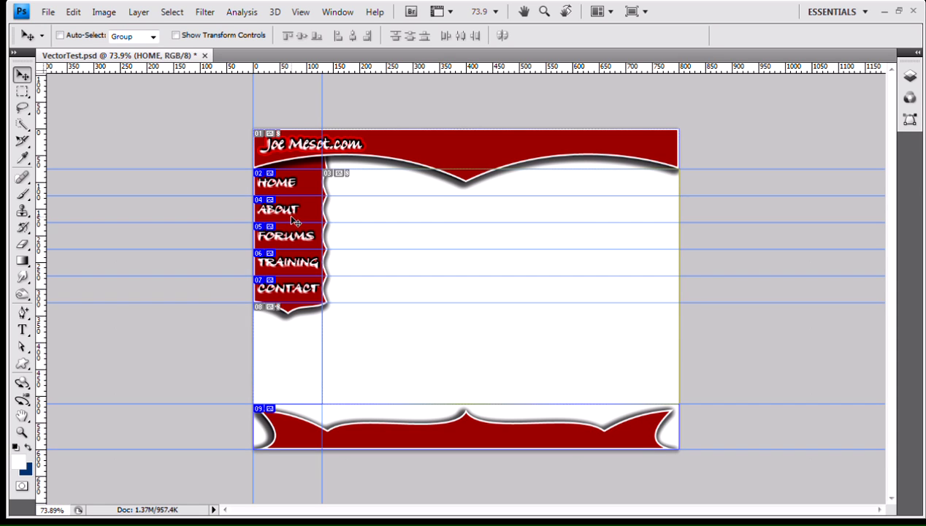
Hide the slice outlines and numbers through View > Show > Slices.
left_click(301, 12)
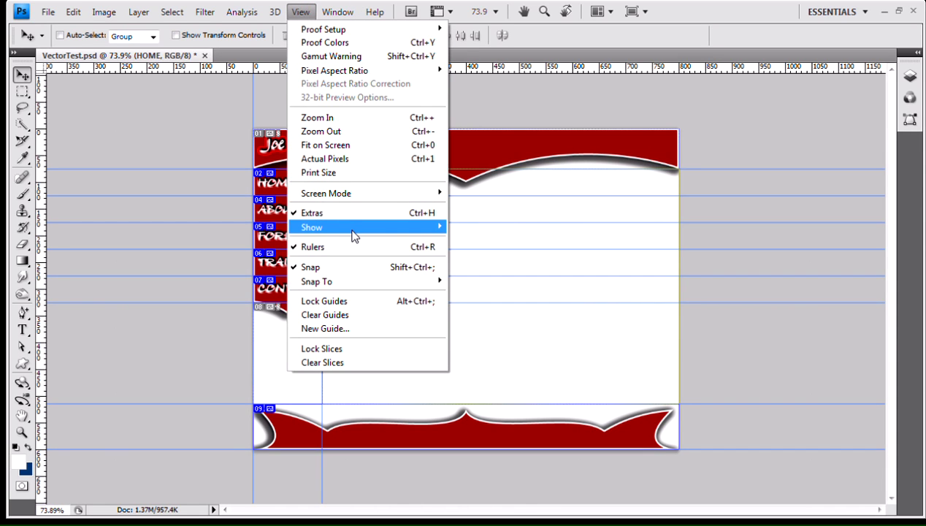
mouse_move(352, 228)
left_click(469, 322)
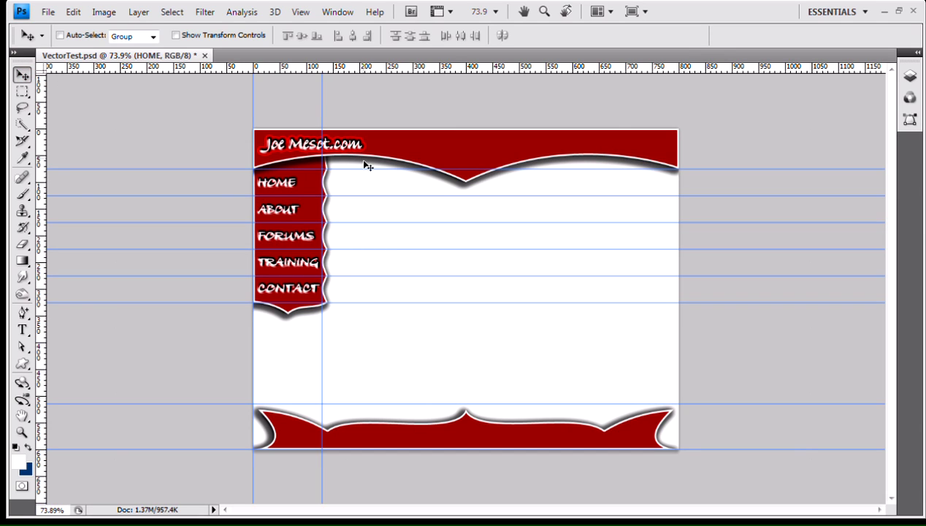
Align guides to the header top, nav bar edge and below the header, and add a right-edge vertical guide.
left_click_drag(363, 171, 363, 129)
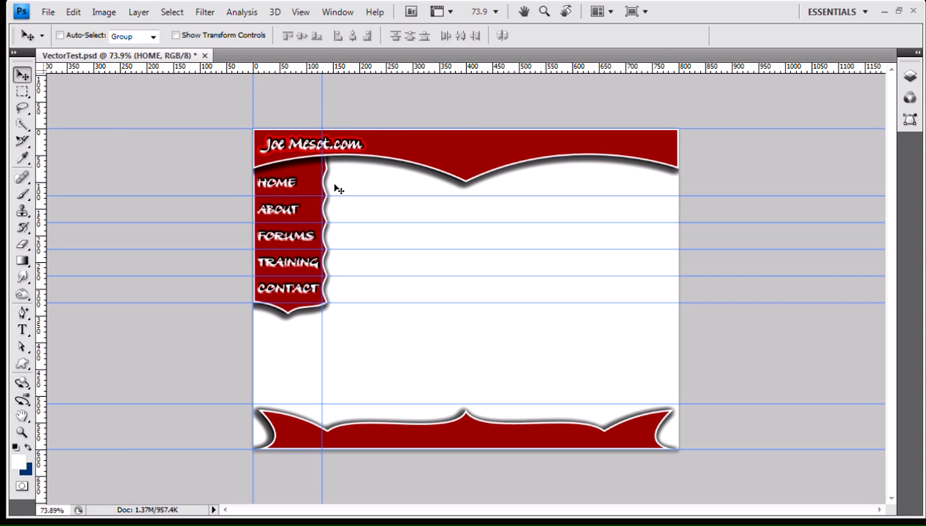
left_click_drag(322, 176, 331, 177)
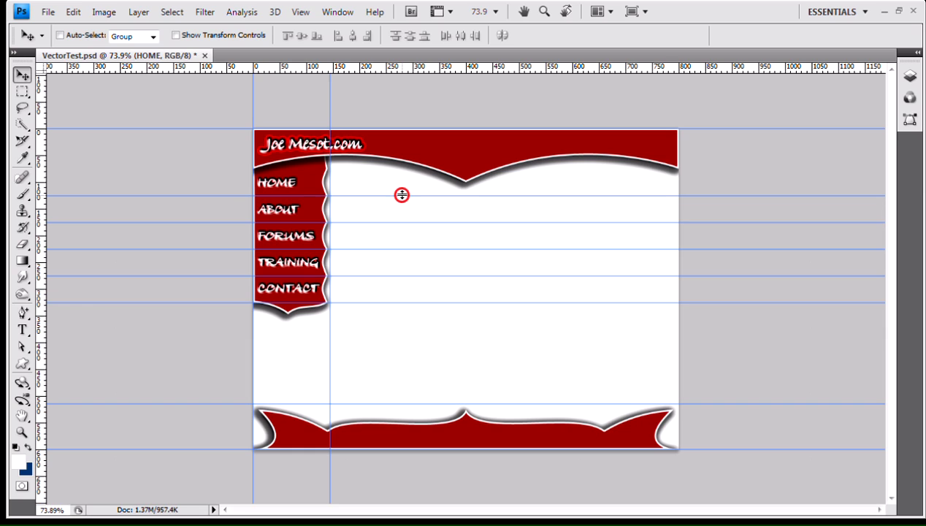
left_click_drag(403, 194, 400, 193)
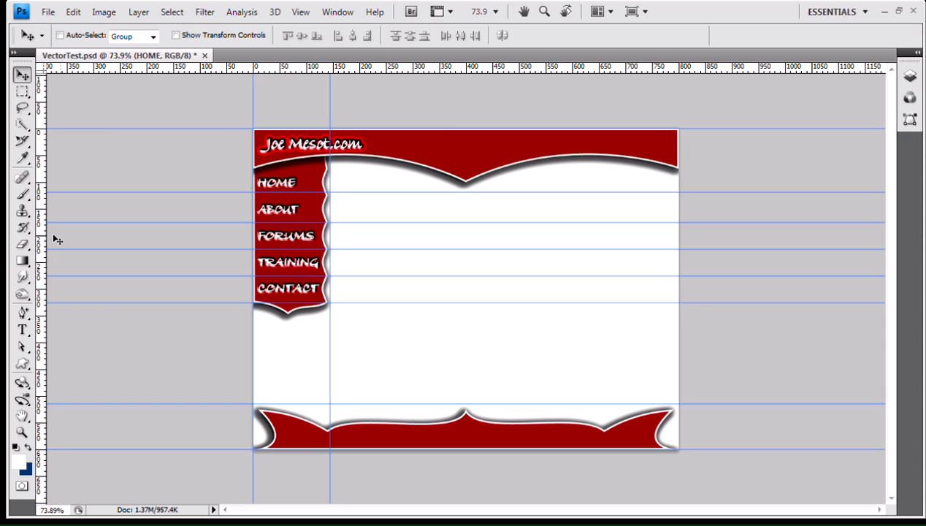
left_click_drag(42, 238, 681, 268)
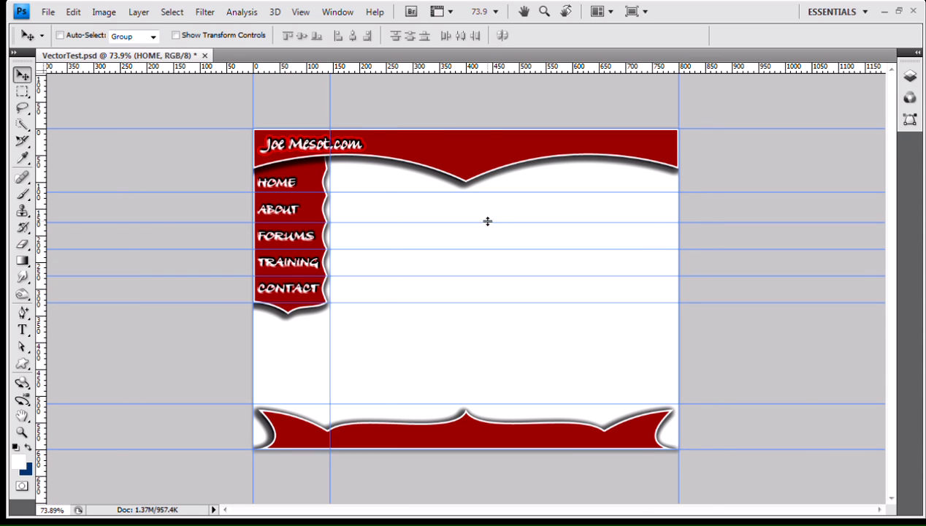
Drag the four guides between the nav buttons back onto the ruler to remove them.
left_click_drag(487, 221, 482, 64)
left_click_drag(472, 249, 442, 53)
left_click_drag(457, 275, 473, 67)
left_click_drag(448, 302, 468, 60)
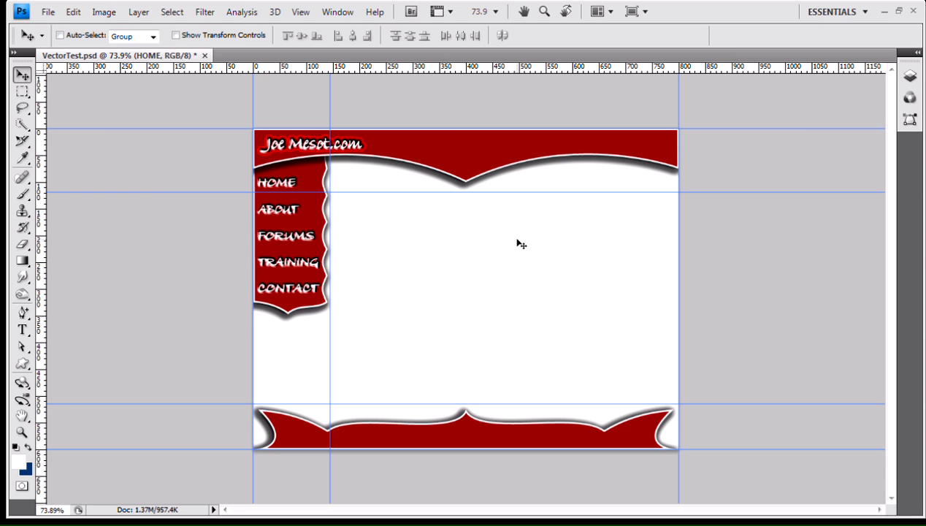
Zoom in and nudge the horizontal guide under the header to sit just above HOME.
scroll(521, 244, "up", 2)
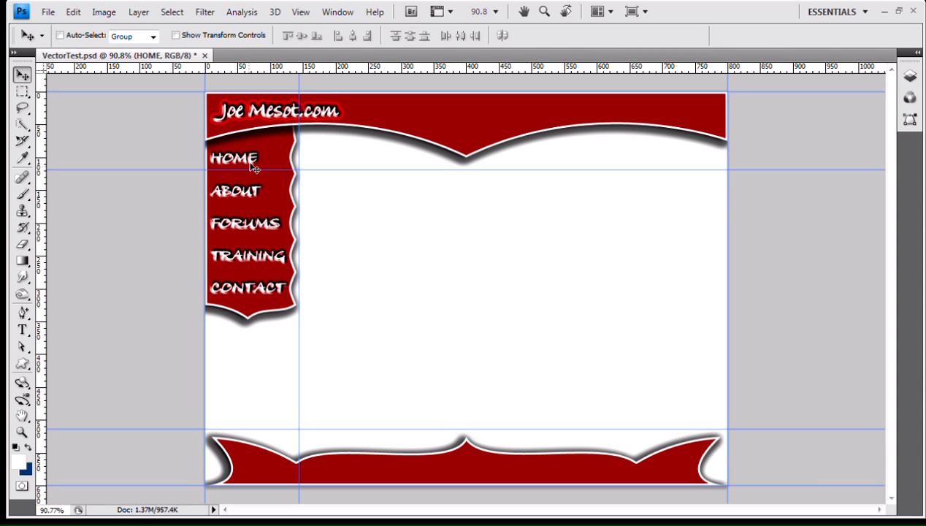
mouse_move(255, 165)
left_mouse_down()
mouse_move(254, 128)
mouse_move(251, 170)
left_mouse_up()
Hide the HOME, ABOUT, FORUMS, TRAINING and CONTACT text layers and the footer layer.
left_click(906, 53)
left_click_drag(762, 149, 760, 263)
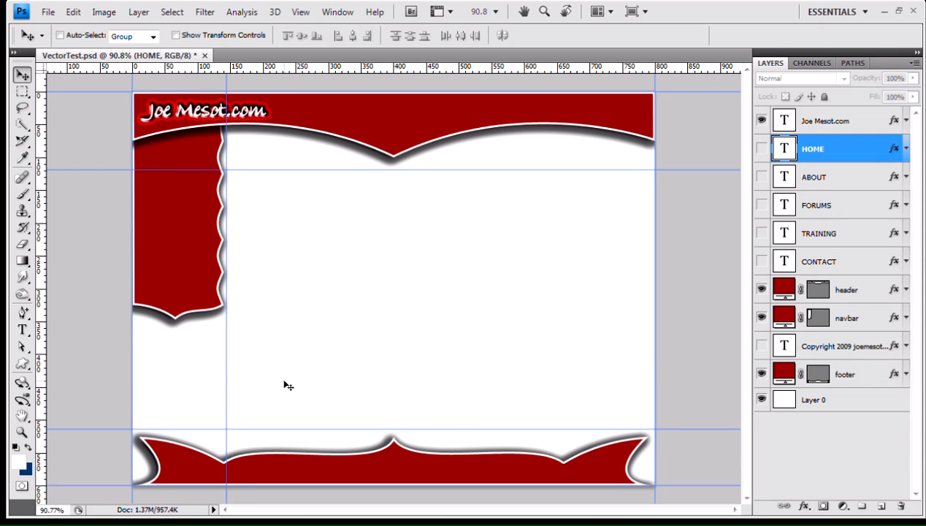
left_click(762, 373)
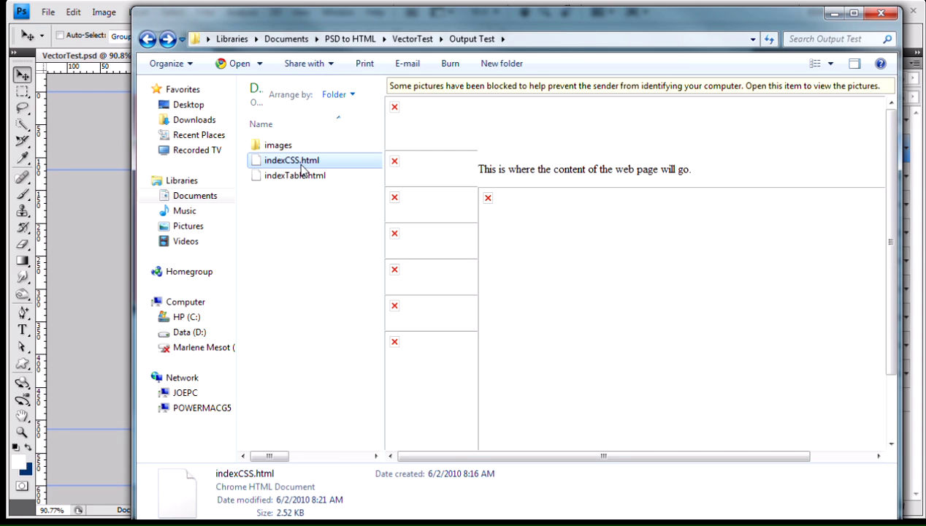
Compare the indexTable.html and indexCSS.html previews in Explorer, then minimize the window.
left_click(295, 177)
left_click(299, 162)
left_click(296, 175)
left_click(296, 162)
left_click(296, 175)
left_click(298, 163)
left_click(296, 175)
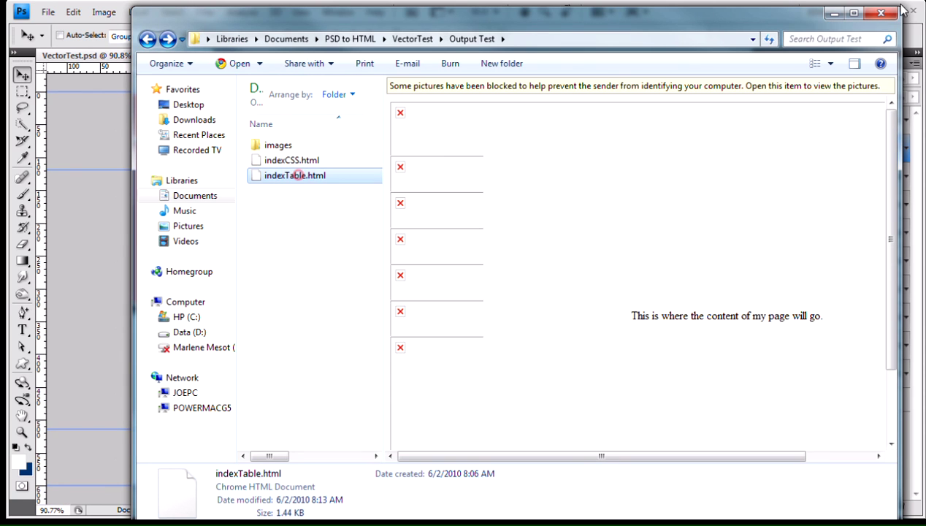
left_click(834, 13)
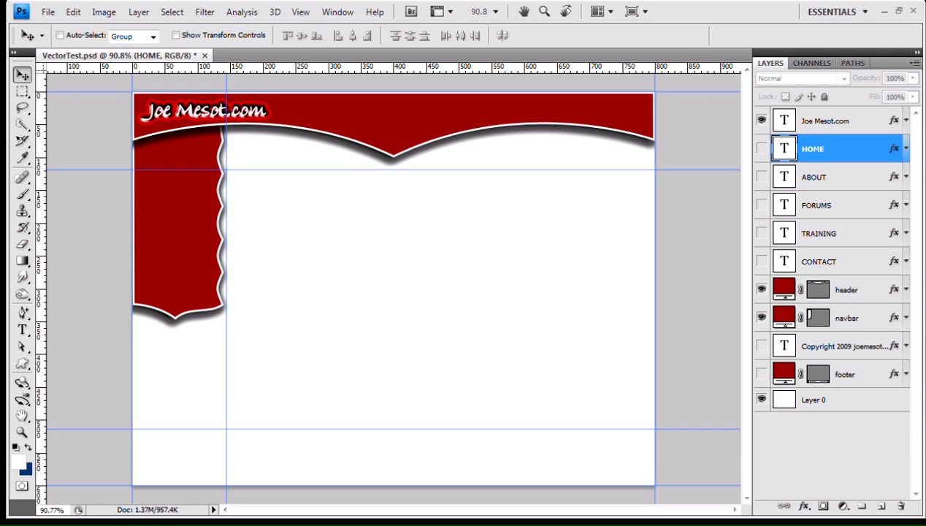
Return to Explorer and compare indexCSS.html with indexTable.html, ending on the indexCSS.html preview.
key("alt+Tab")
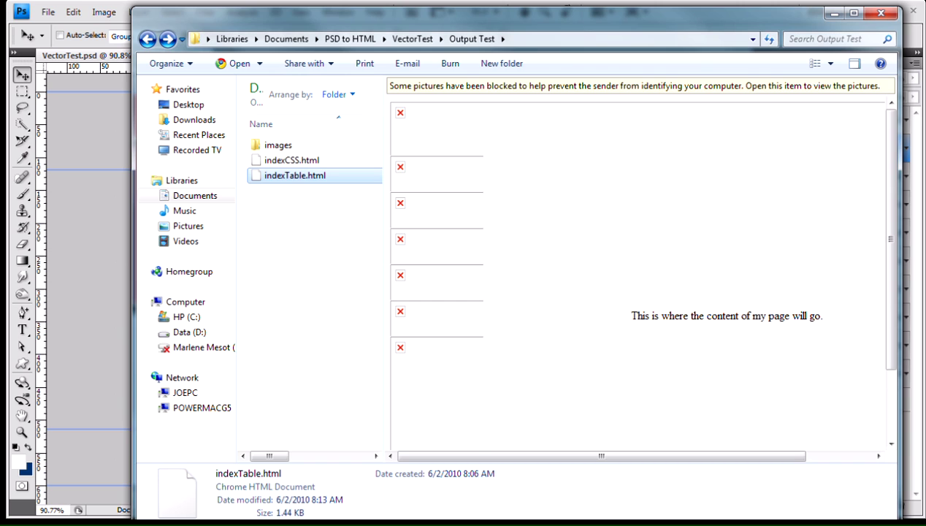
left_click(307, 160)
left_click(316, 177)
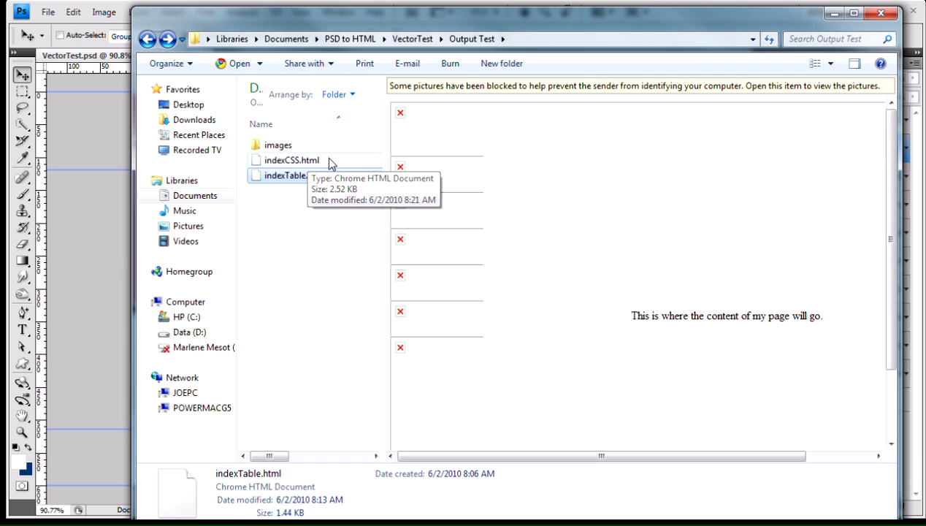
left_click(328, 163)
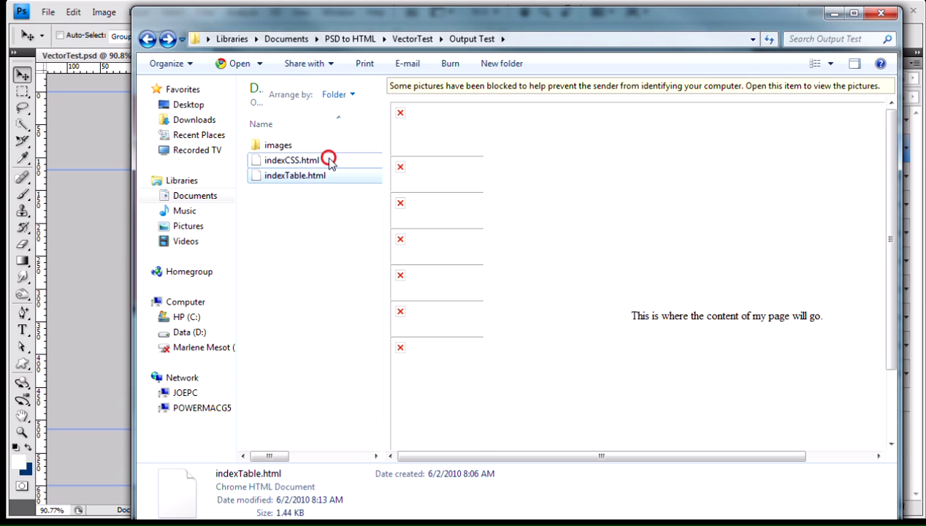
left_click(328, 177)
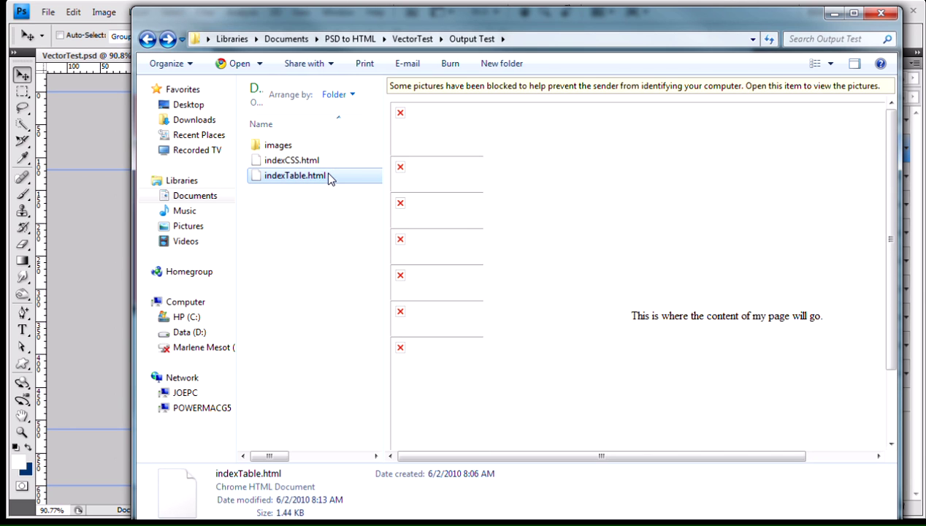
left_click(310, 161)
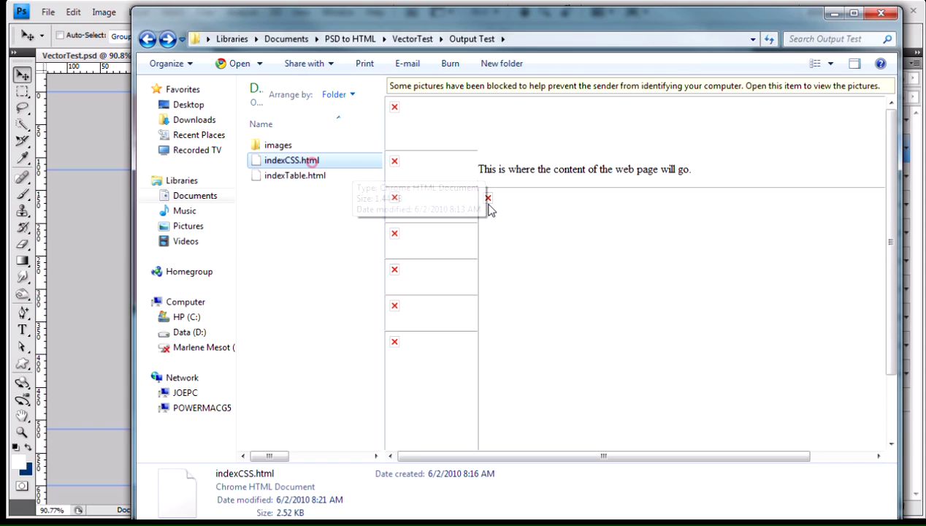
left_click(880, 14)
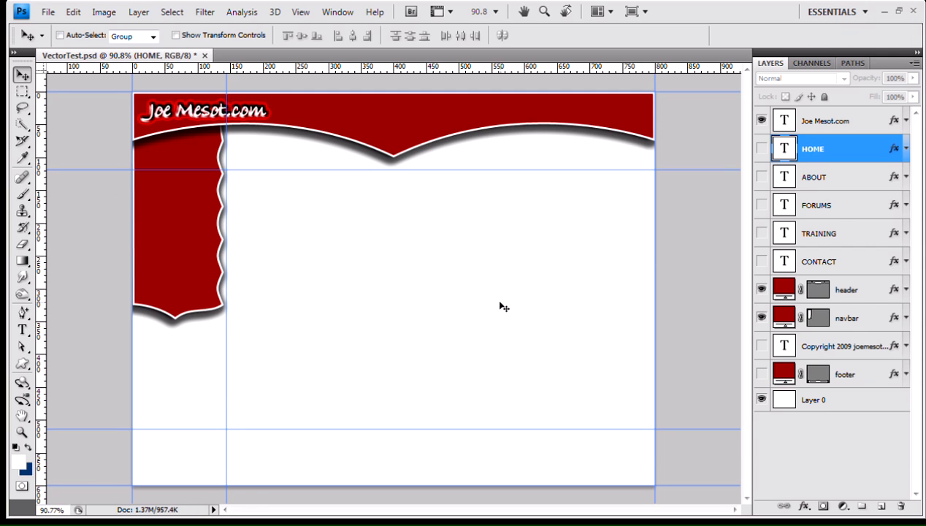